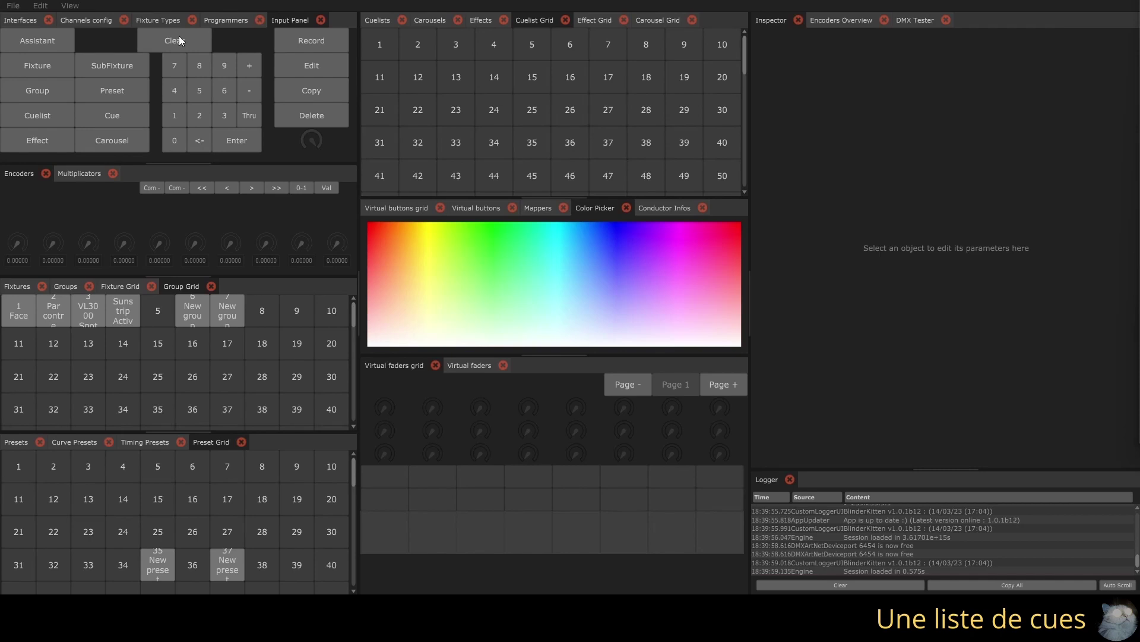
# Step: Record the Face group at full intensity as the first cue of new cuelist 13 and clear the programmer
pyautogui.click(19, 306)
pyautogui.moveTo(24, 251); pyautogui.dragTo(39, 109)
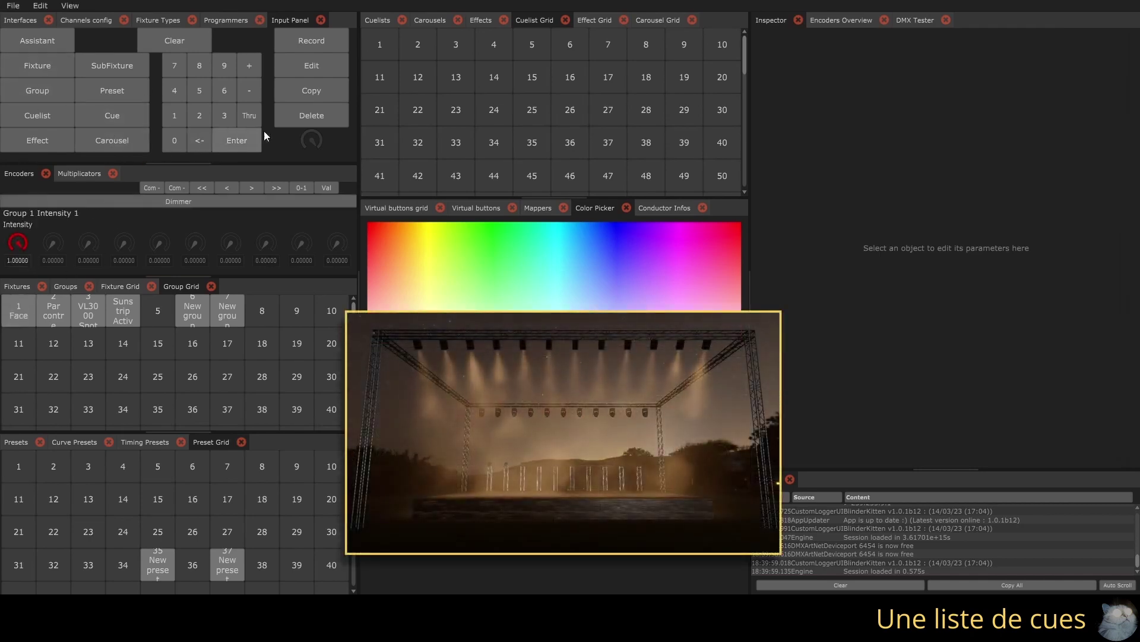
pyautogui.click(296, 42)
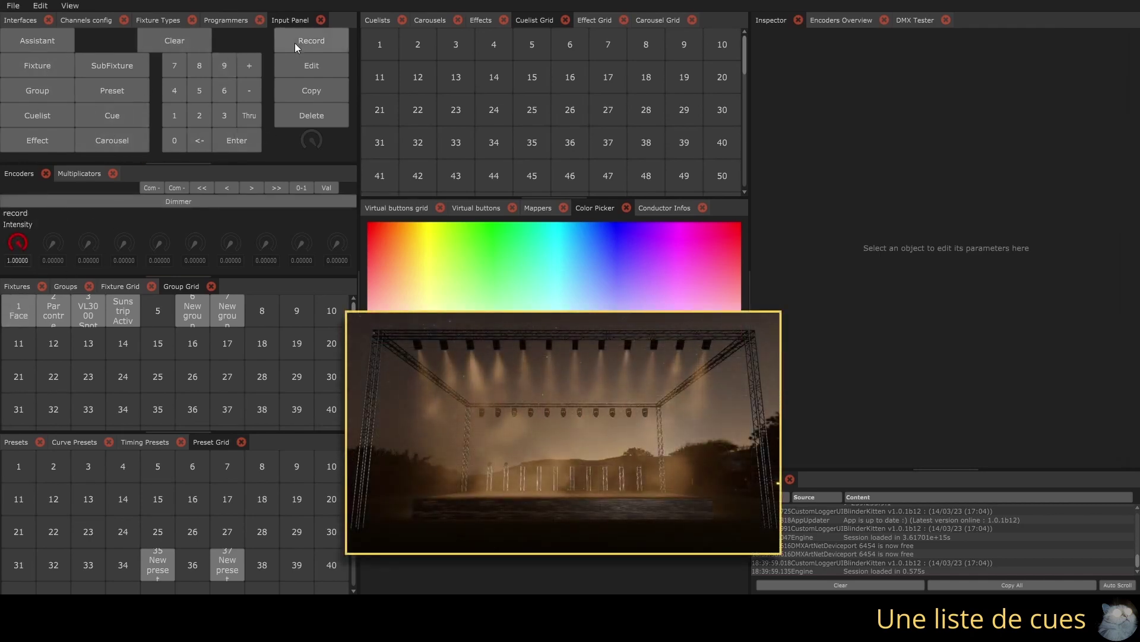
pyautogui.click(459, 75)
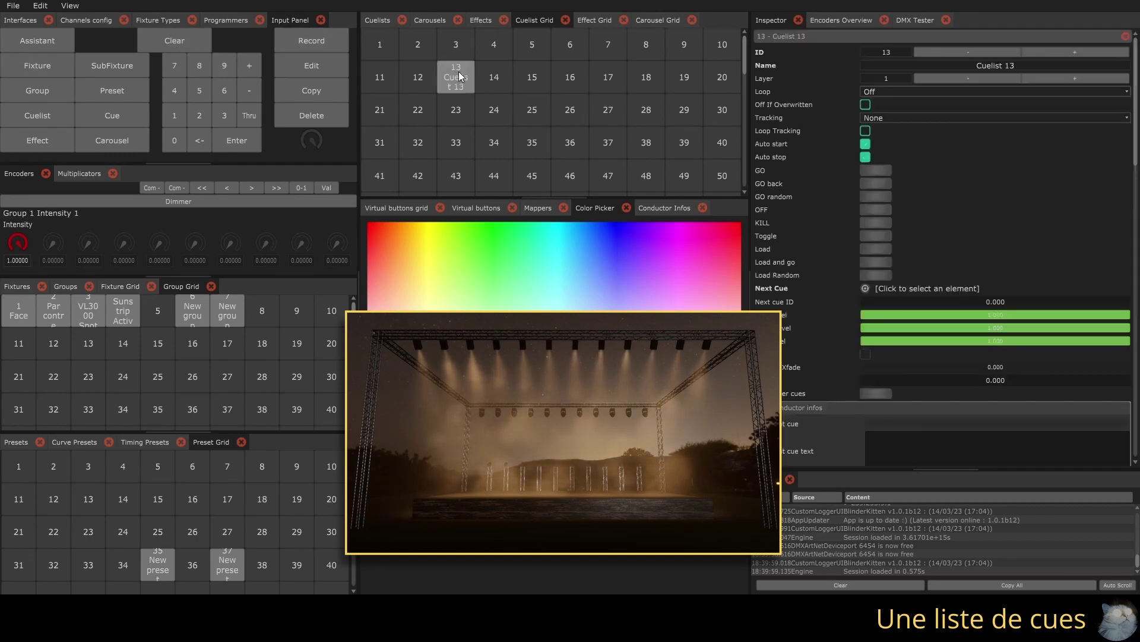
pyautogui.click(174, 40)
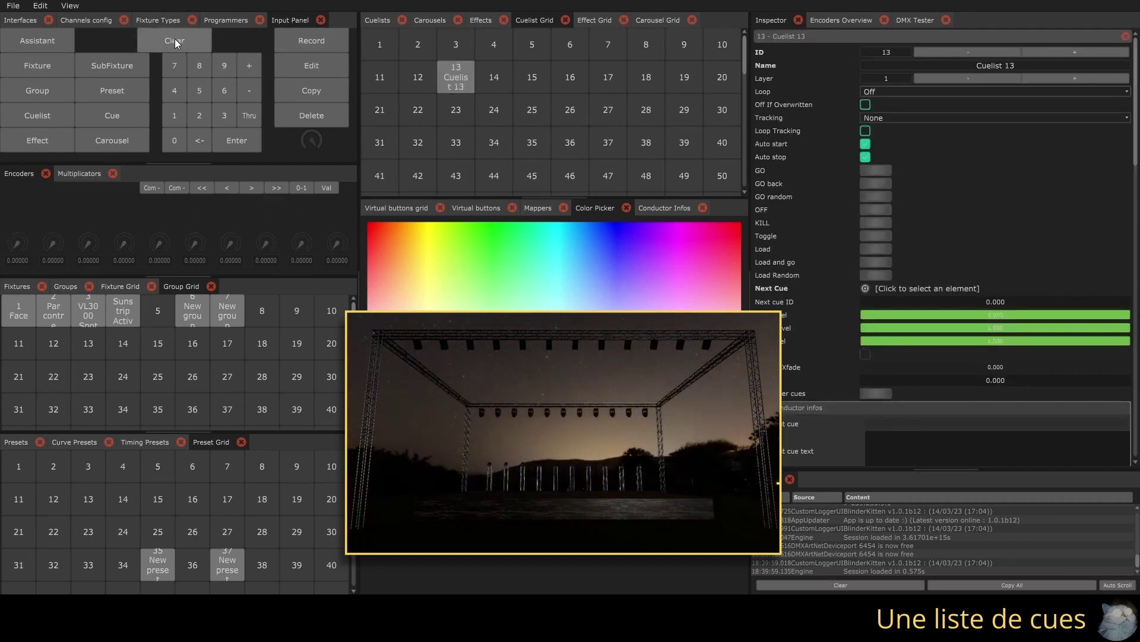
# Step: Record group 2 at full intensity as another cue in cuelist 13 and clear the programmer
pyautogui.click(63, 312)
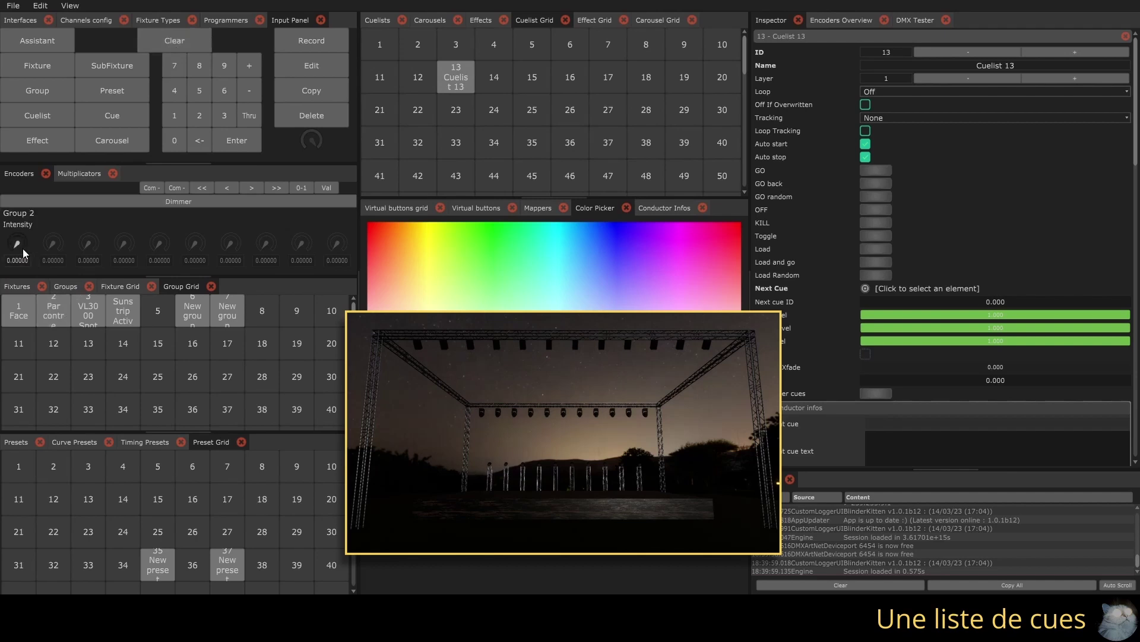
pyautogui.moveTo(23, 248); pyautogui.dragTo(22, 214)
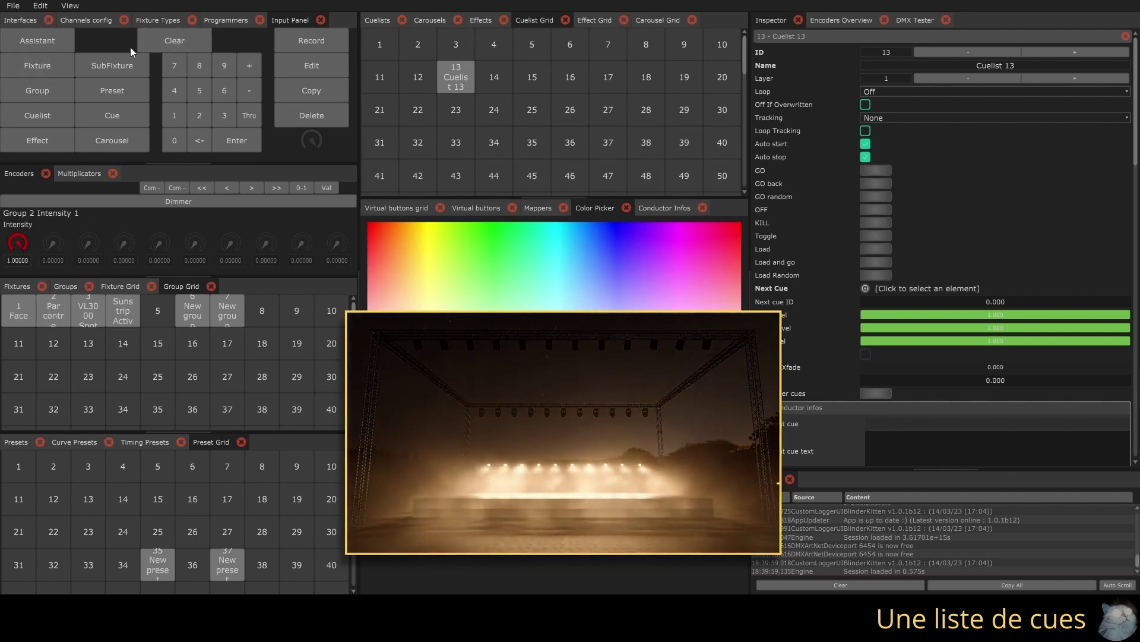
pyautogui.click(301, 42)
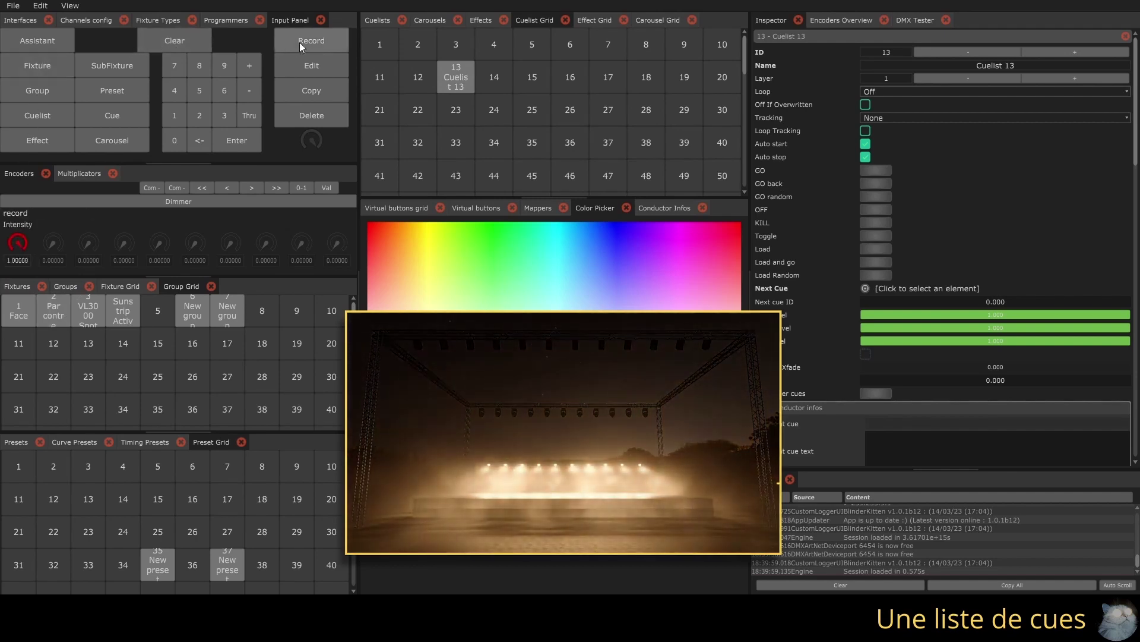
pyautogui.click(465, 77)
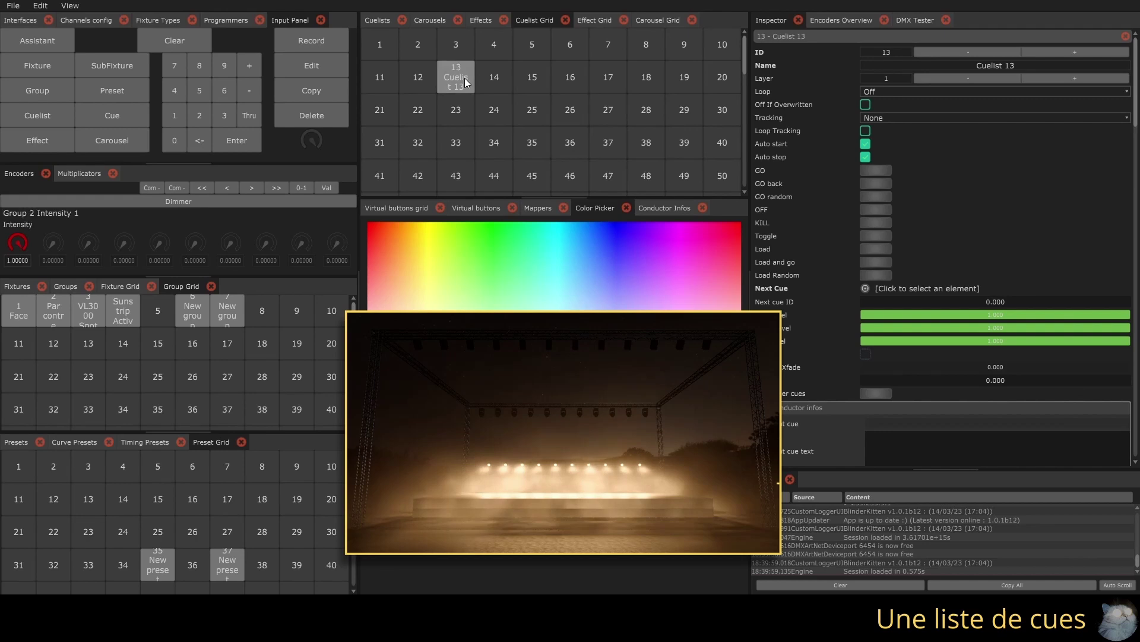
pyautogui.click(162, 41)
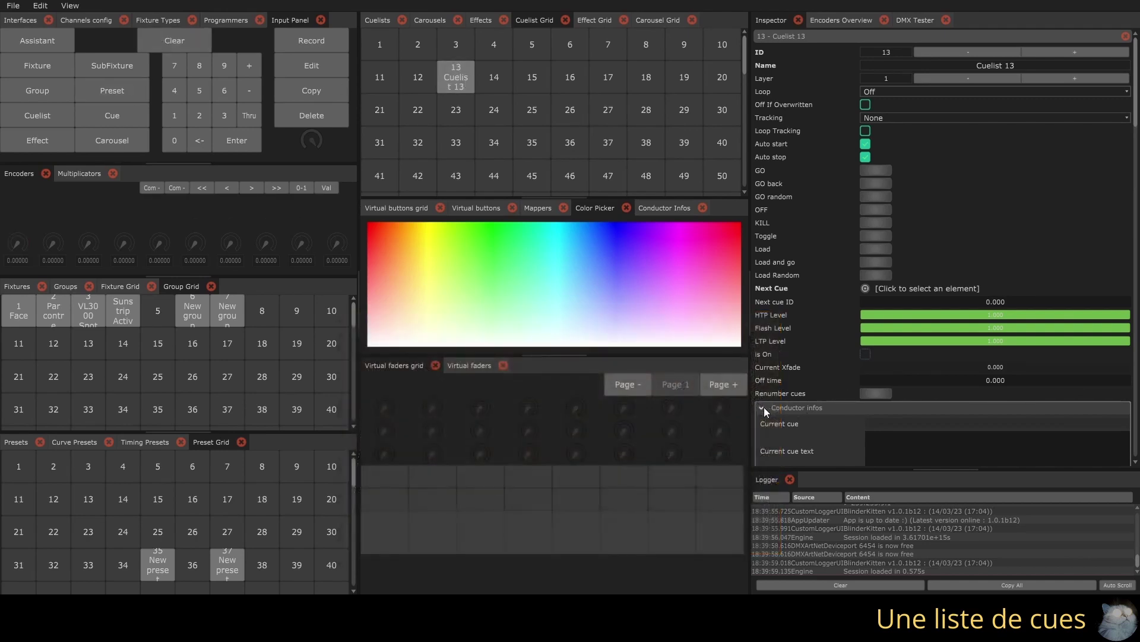
# Step: Collapse the conductor infos of cuelist 13 and add a third cue to its cue list
pyautogui.click(762, 408)
pyautogui.scroll(-5, 762, 386)
pyautogui.click(769, 291)
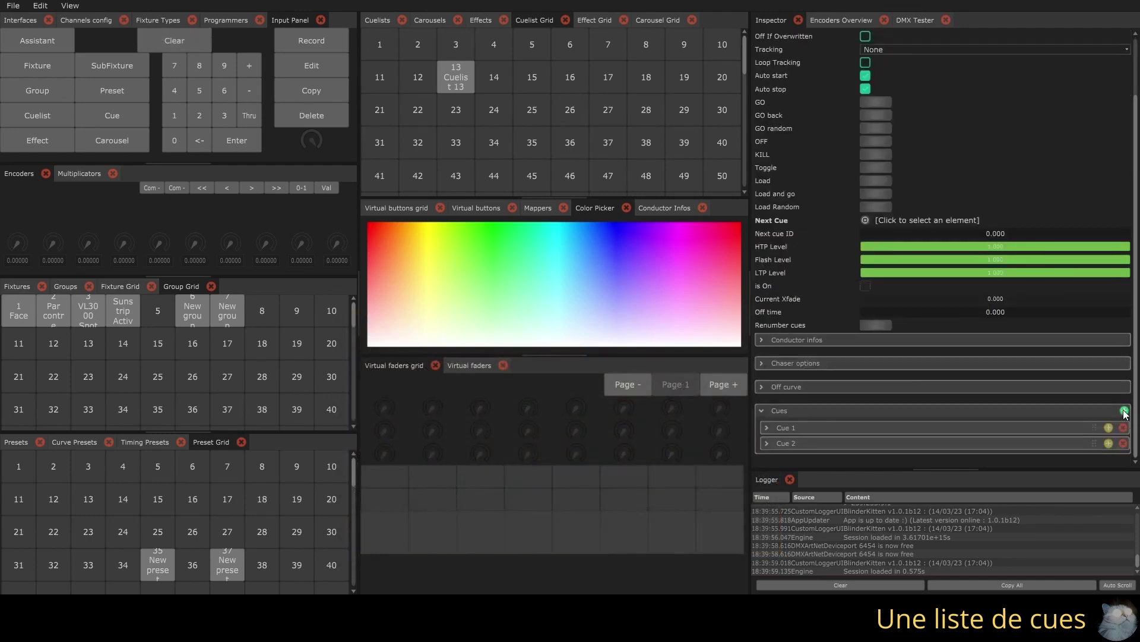
pyautogui.click(1125, 411)
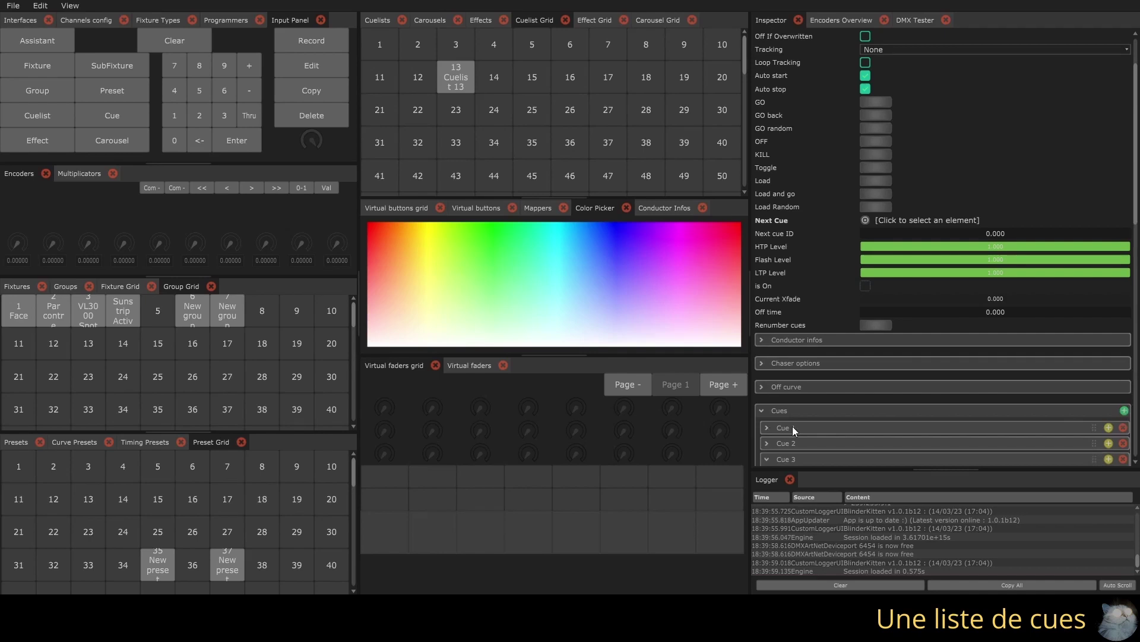
# Step: Rename the three cues of cuelist 13 as Face, Pars and Strips
pyautogui.scroll(-2, 793, 426)
pyautogui.doubleClick(790, 360)
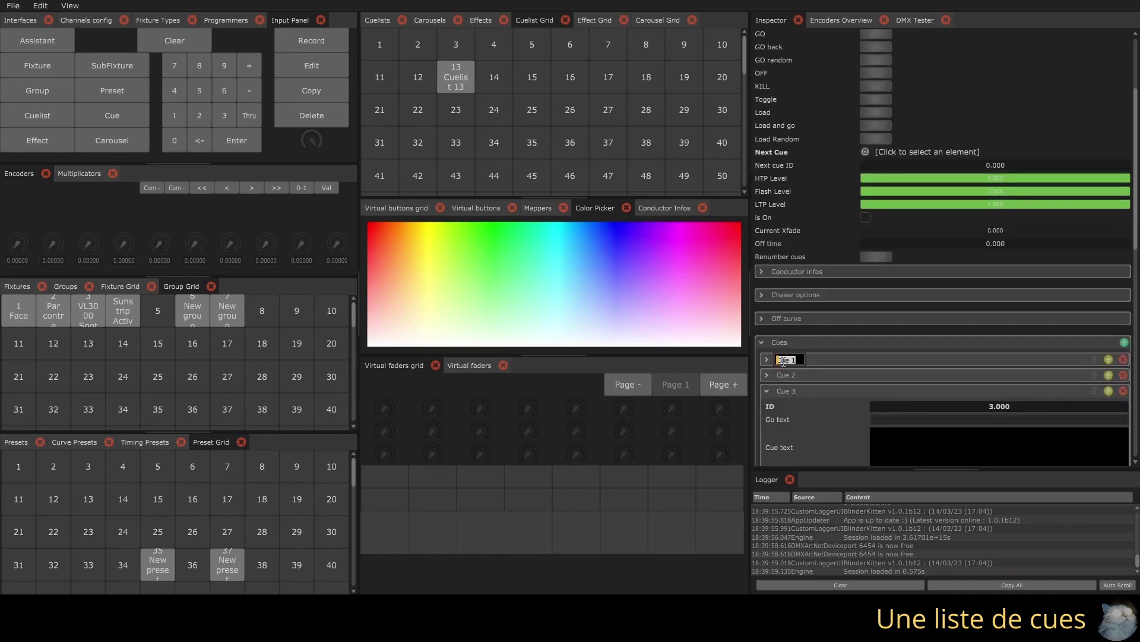
pyautogui.write('Face')
pyautogui.press('Return')
pyautogui.write('Pars')
pyautogui.press('Return')
pyautogui.doubleClick(787, 390)
pyautogui.write('Steps')
# Step: Set the selection of the Strips cue's command to target Group with ID 4
pyautogui.scroll(-6, 805, 372)
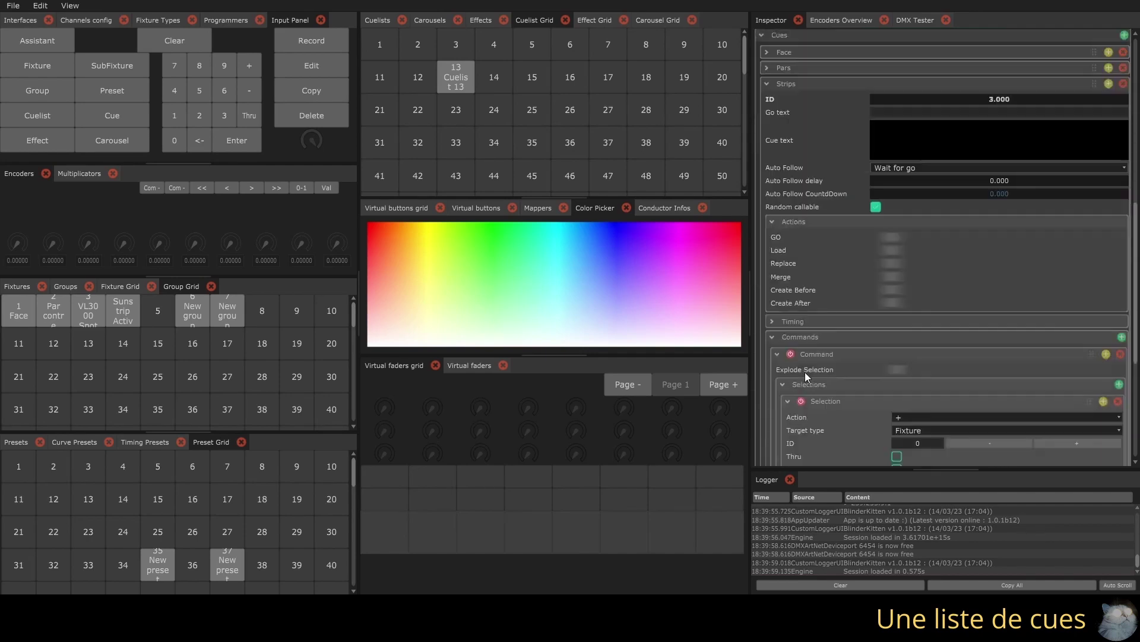
pyautogui.click(901, 362)
pyautogui.click(907, 378)
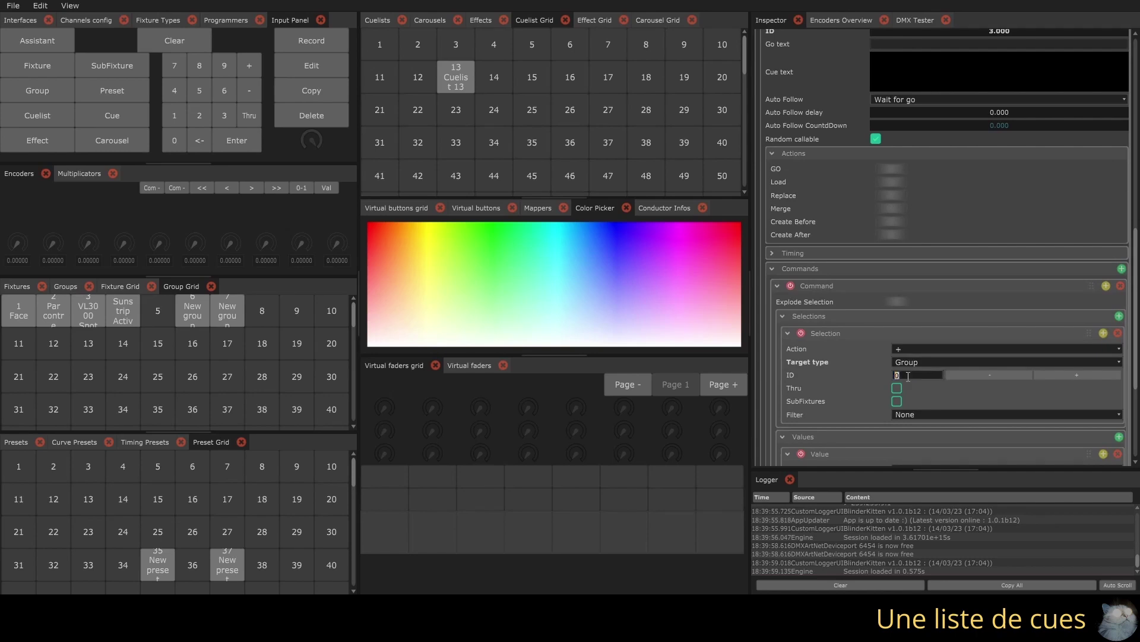
pyautogui.write('4')
pyautogui.press('Return')
# Step: Assign the Dimmer > Intensity channel to the Strips command's value and raise that value to full
pyautogui.scroll(-3, 917, 371)
pyautogui.click(917, 379)
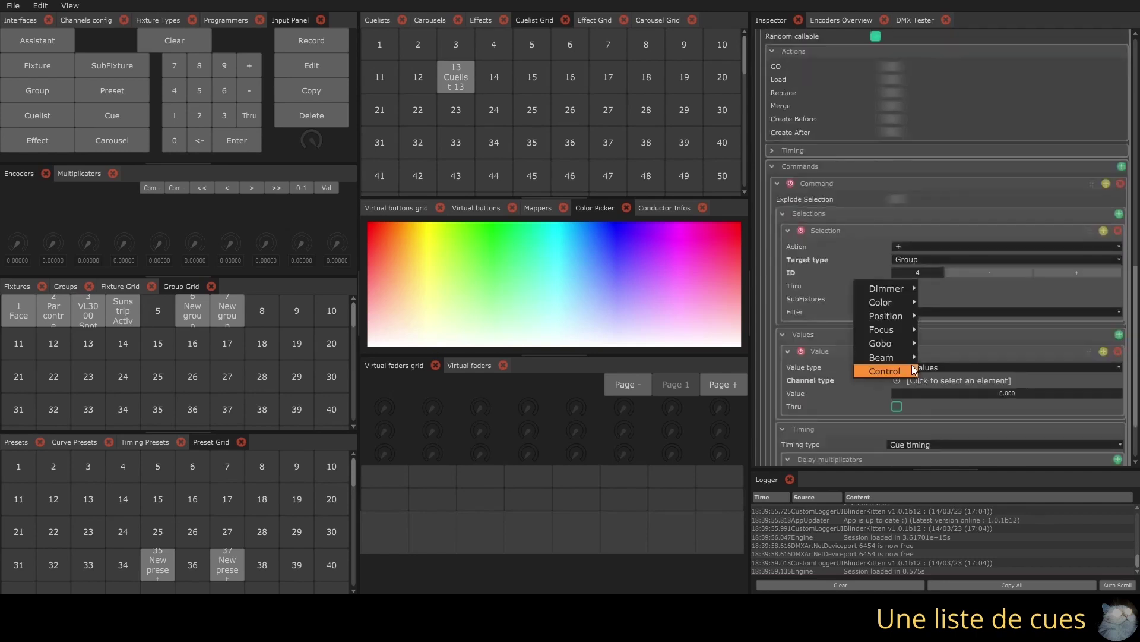
pyautogui.moveTo(893, 291)
pyautogui.moveTo(950, 307)
pyautogui.click(1046, 225)
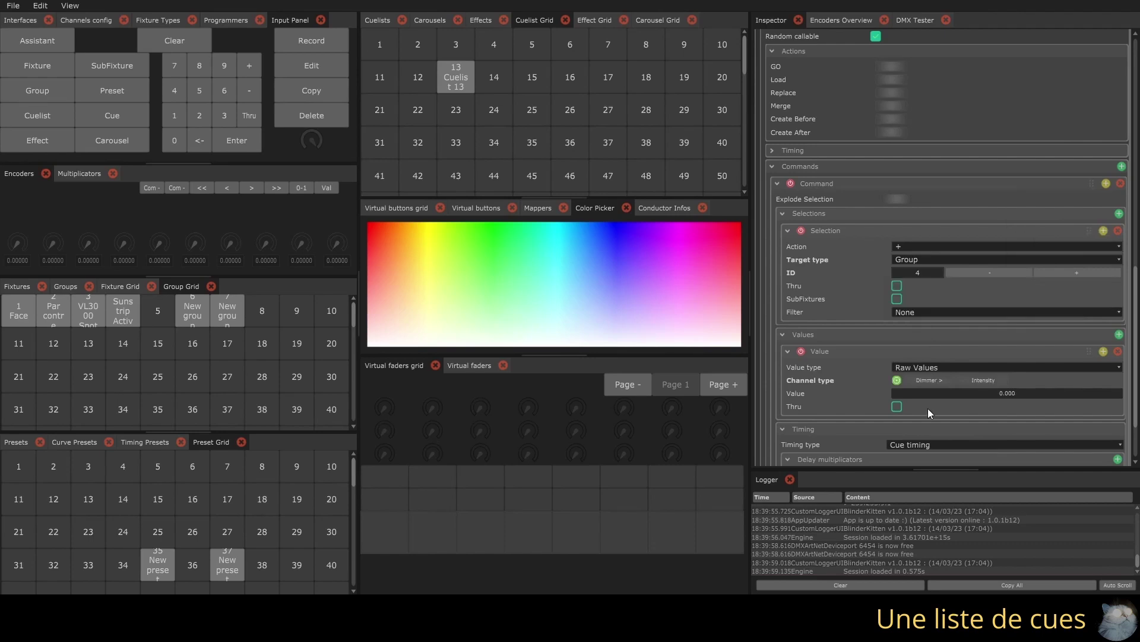
pyautogui.moveTo(925, 393); pyautogui.dragTo(1119, 394)
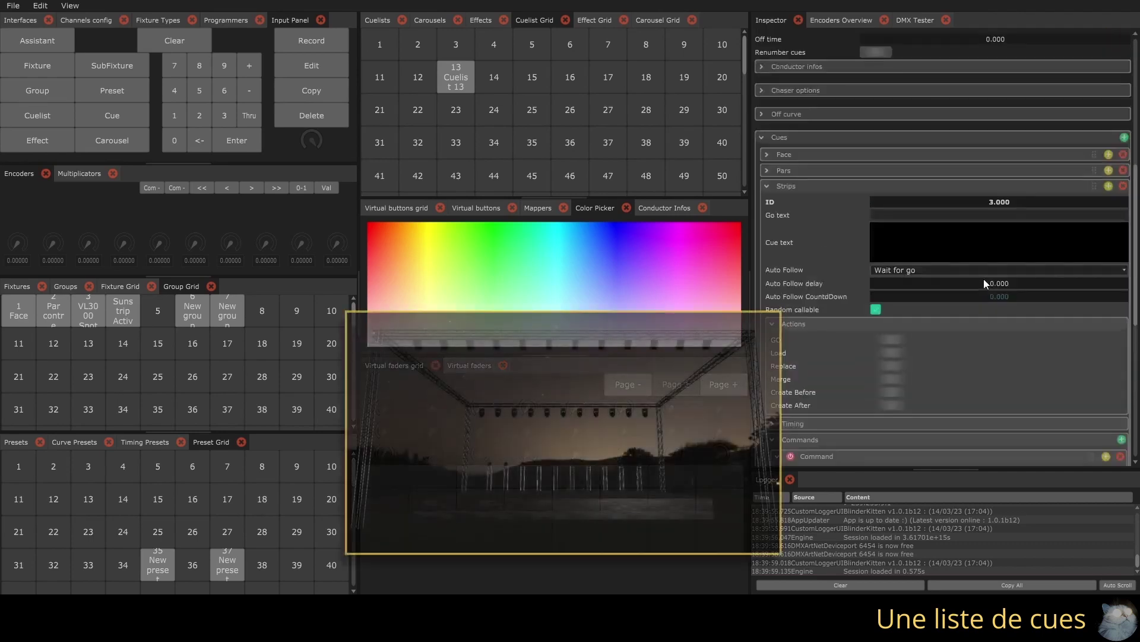
# Step: Play cuelist 13 through its successive cues with repeated GO commands
pyautogui.scroll(1, 867, 136)
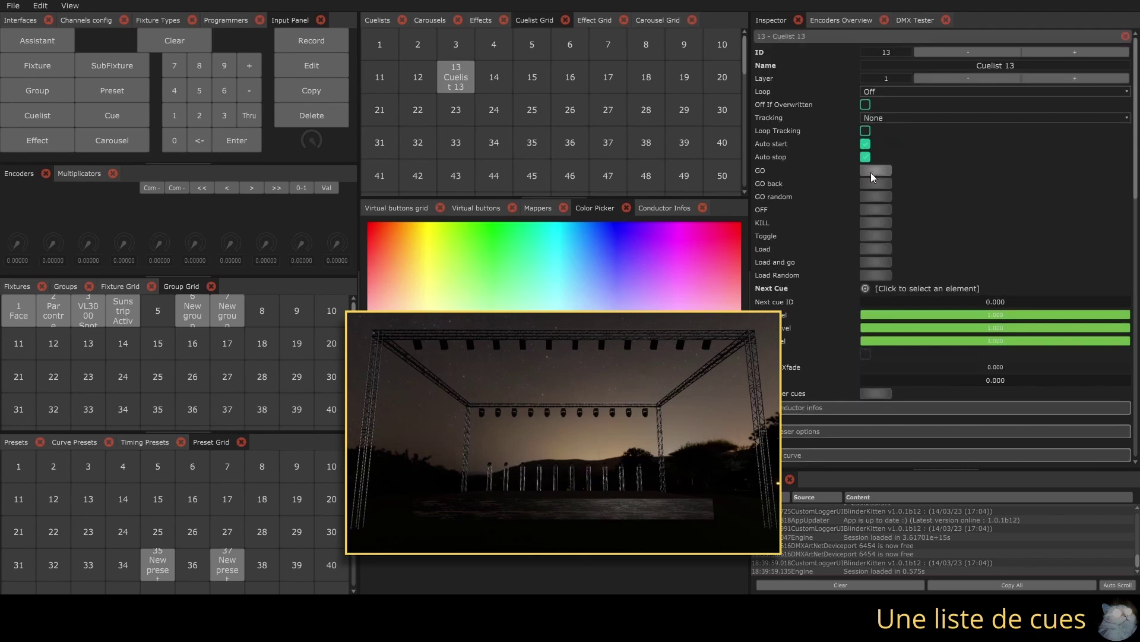
pyautogui.click(874, 171)
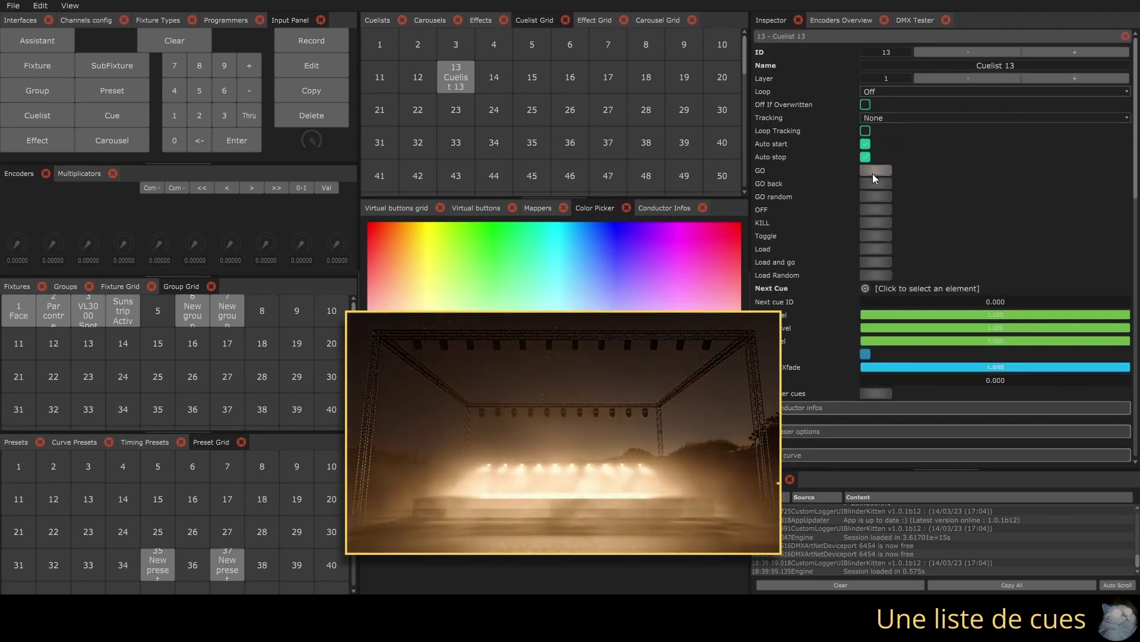
pyautogui.click(872, 174)
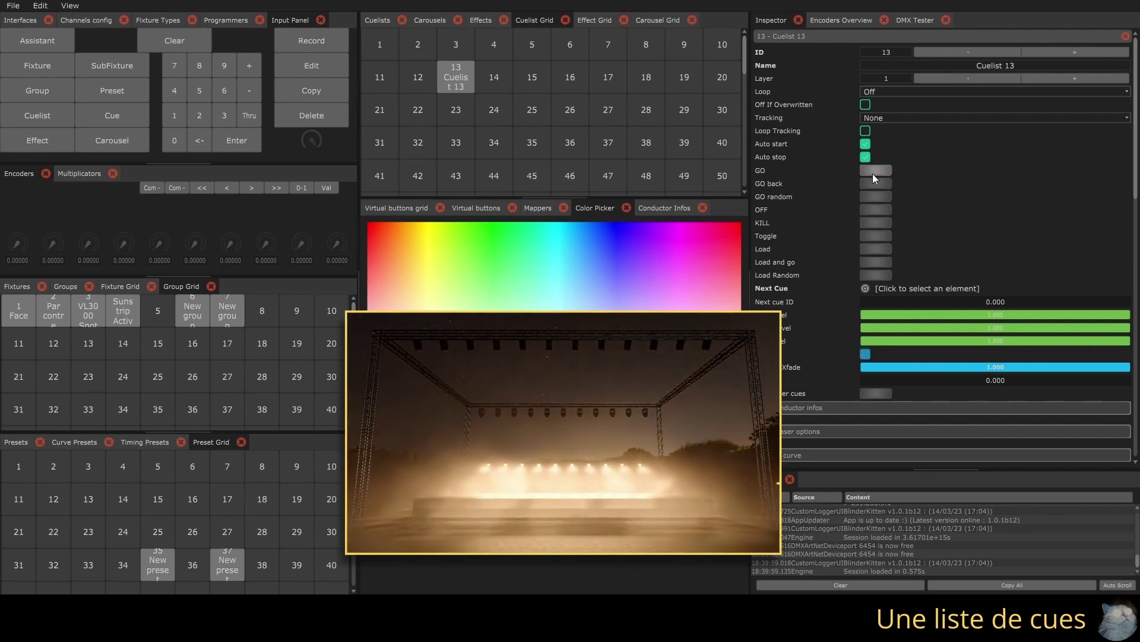
pyautogui.click(872, 173)
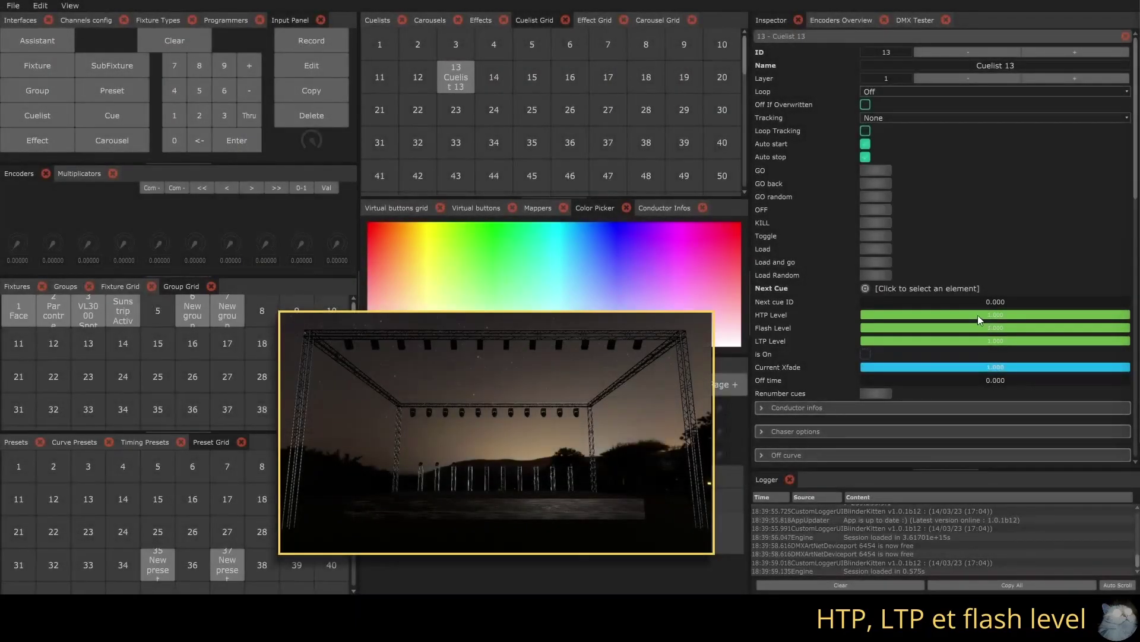
# Step: Bring the HTP level of cuelist 13 up to full and set its off time to 2
pyautogui.moveTo(978, 315); pyautogui.dragTo(1131, 315)
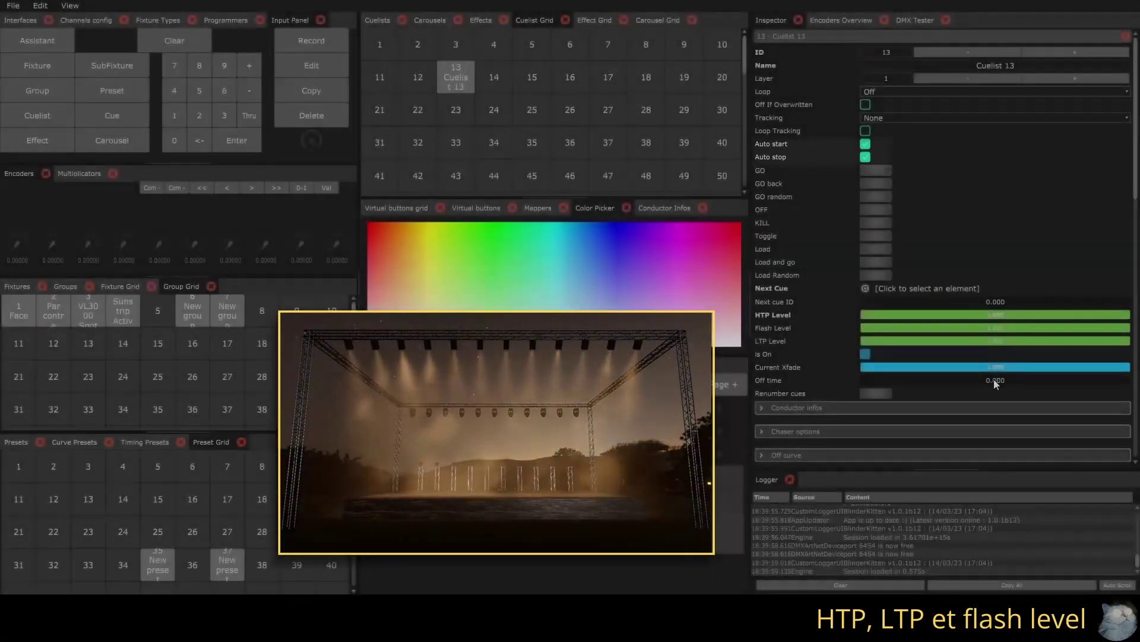
pyautogui.click(995, 380)
pyautogui.write('2')
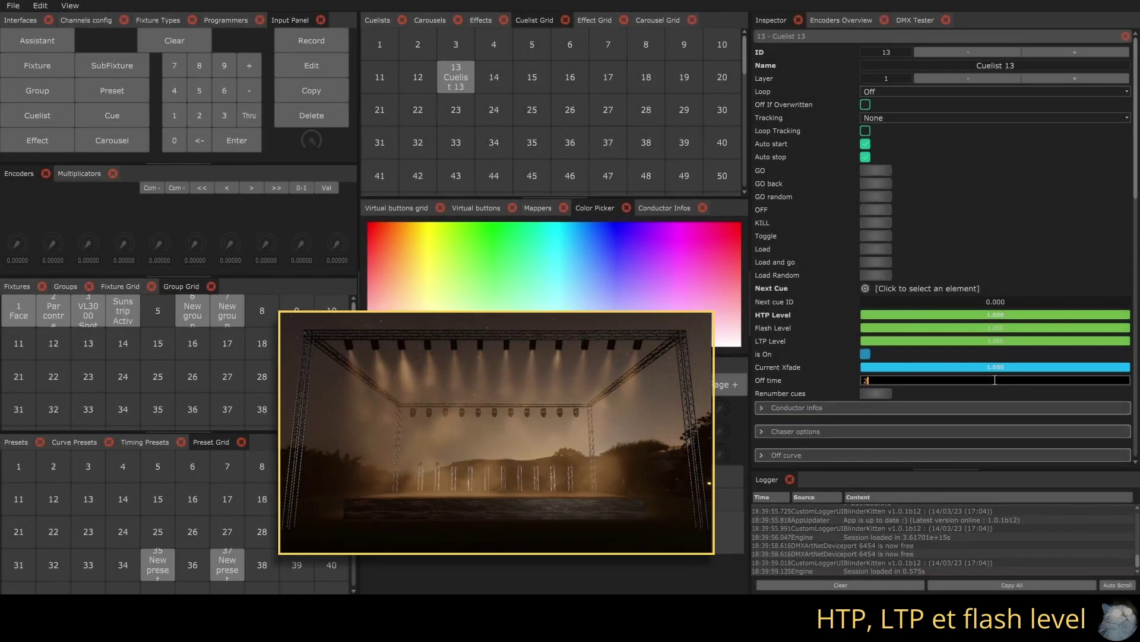
pyautogui.press('Return')
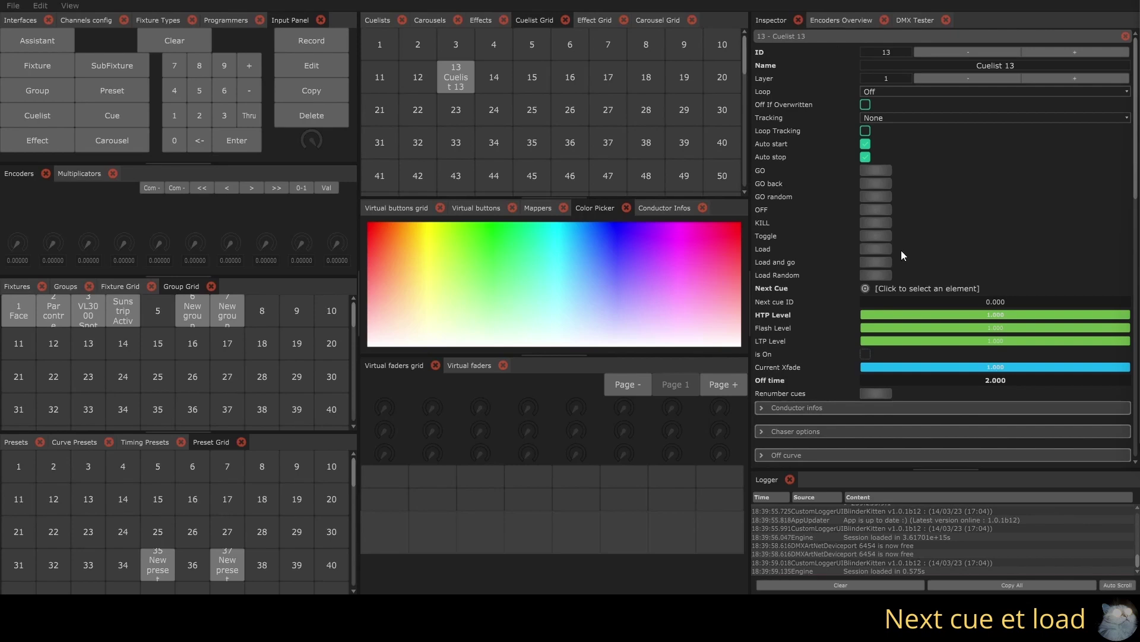
# Step: Choose Pars as the next cue of cuelist 13, start it with GO, and switch the cuelist off
pyautogui.click(865, 290)
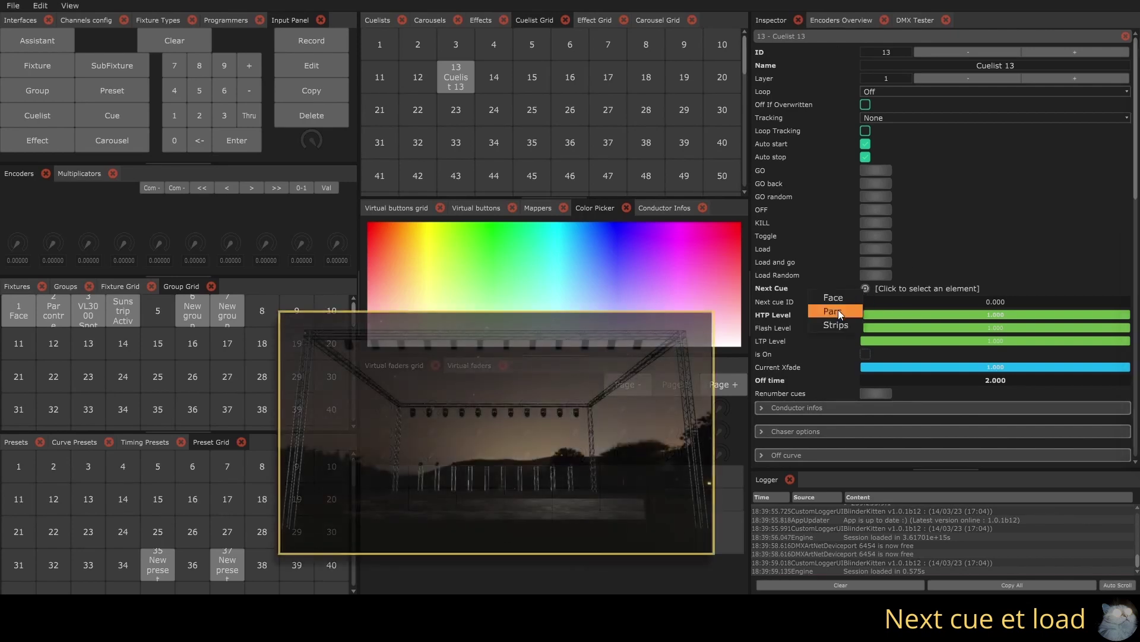
pyautogui.click(840, 313)
pyautogui.click(874, 170)
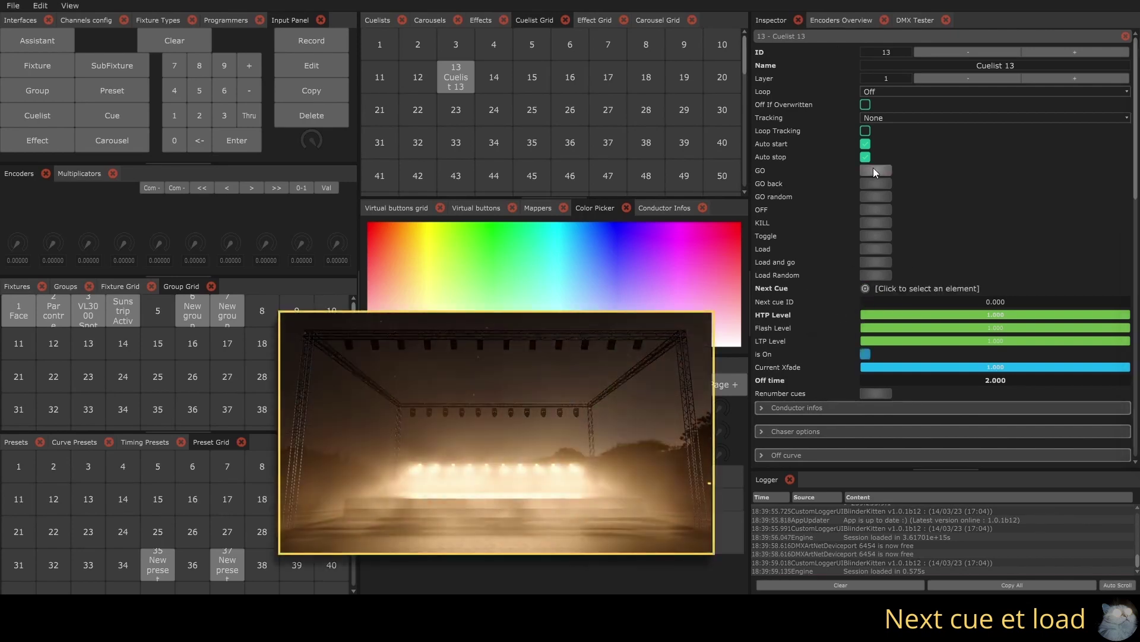
pyautogui.click(877, 209)
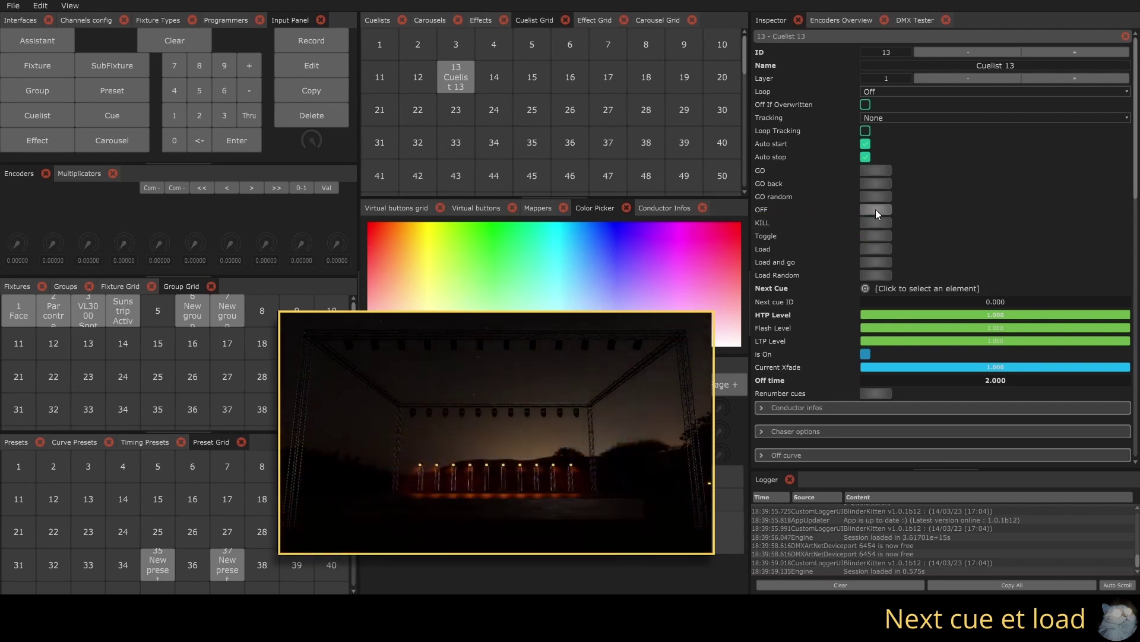
# Step: Load Strips as the next cue of cuelist 13 and start it with GO
pyautogui.click(872, 249)
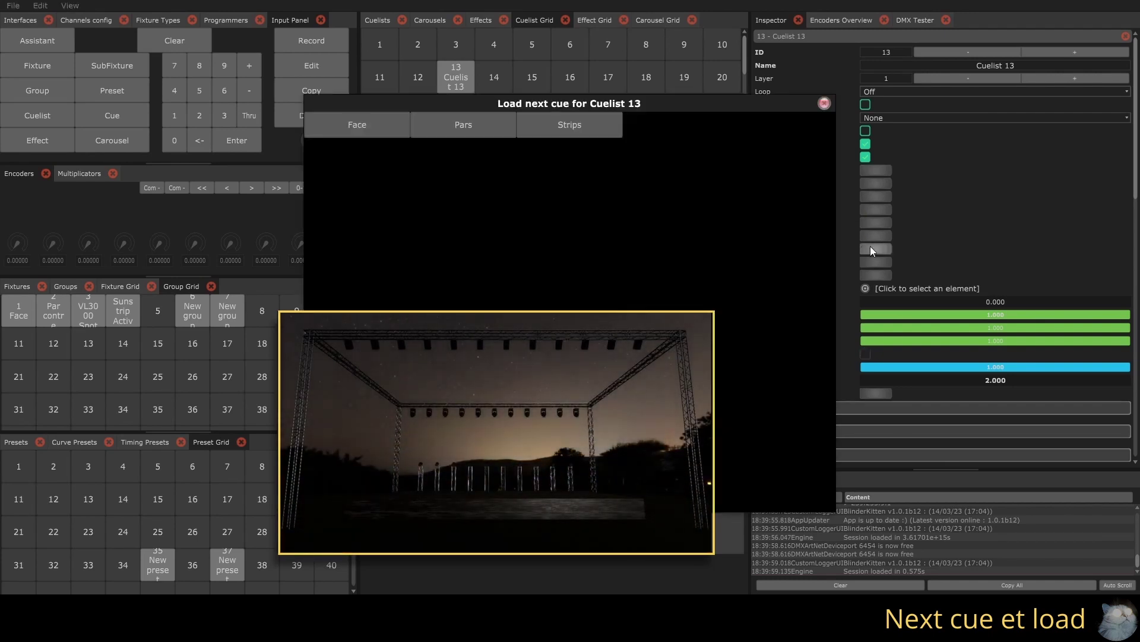
pyautogui.click(552, 132)
pyautogui.click(875, 171)
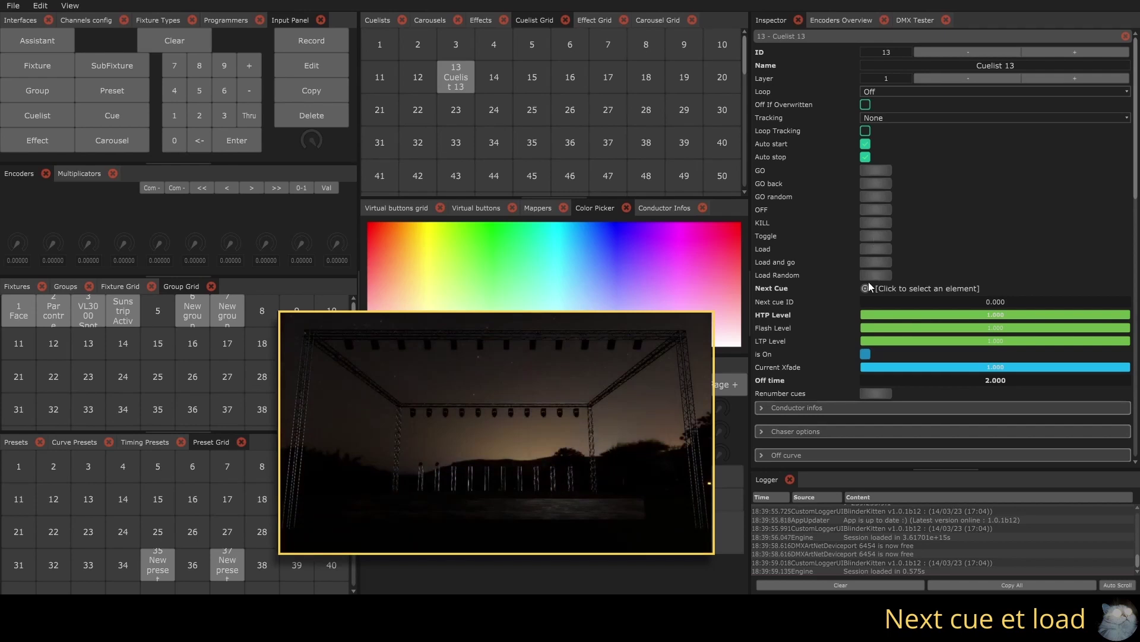
# Step: Launch the Strips cue directly with Load and go, and switch the cuelist off
pyautogui.click(878, 262)
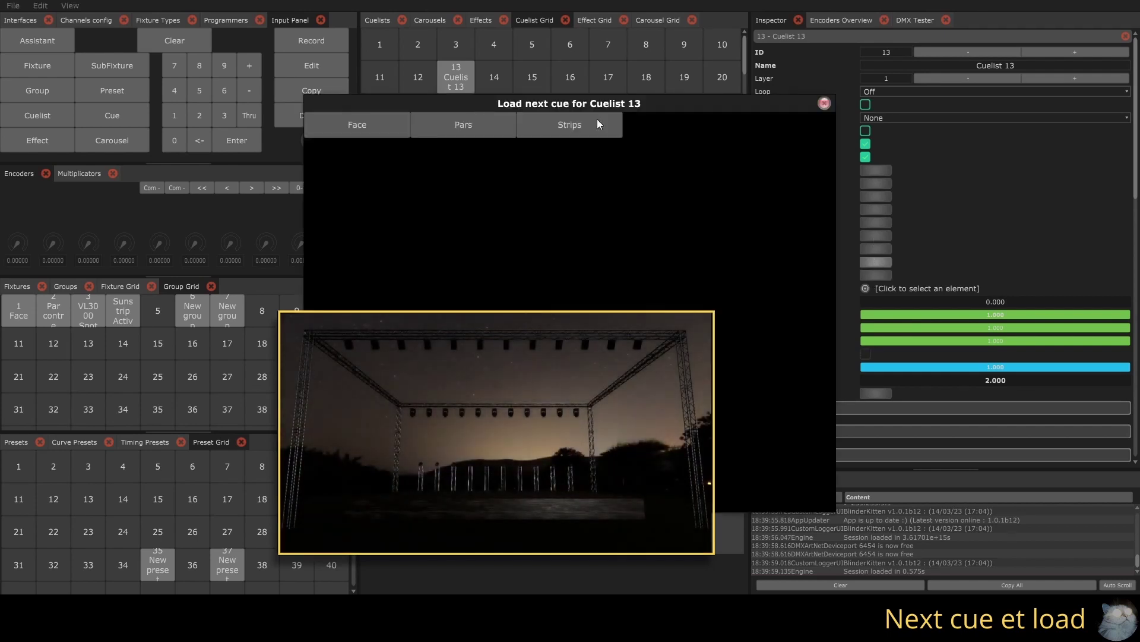
pyautogui.click(563, 125)
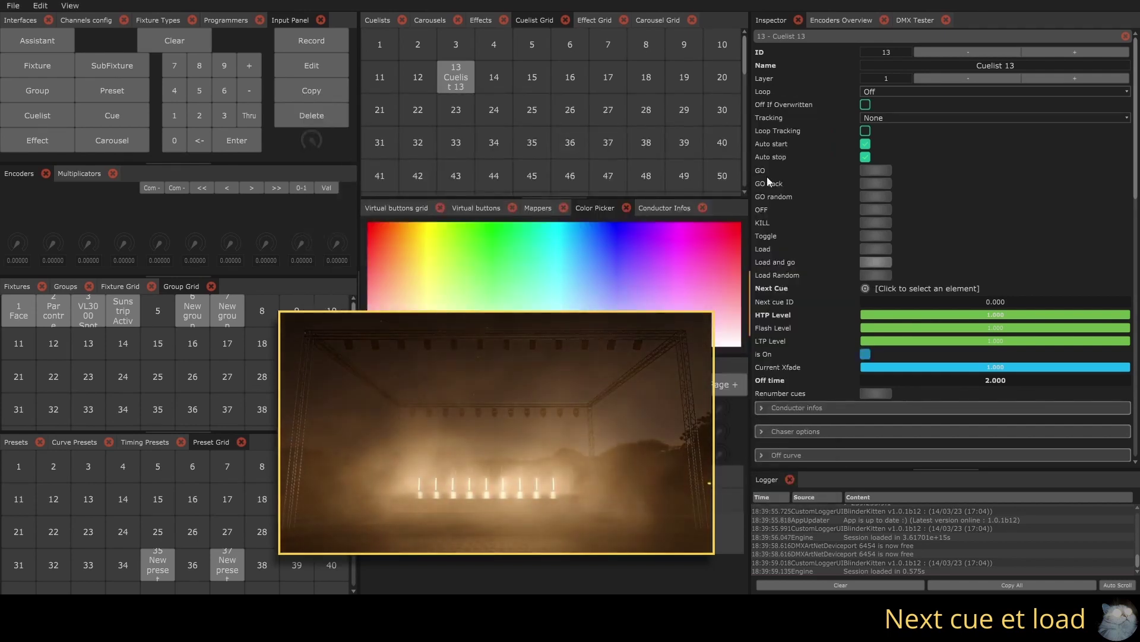
pyautogui.click(878, 208)
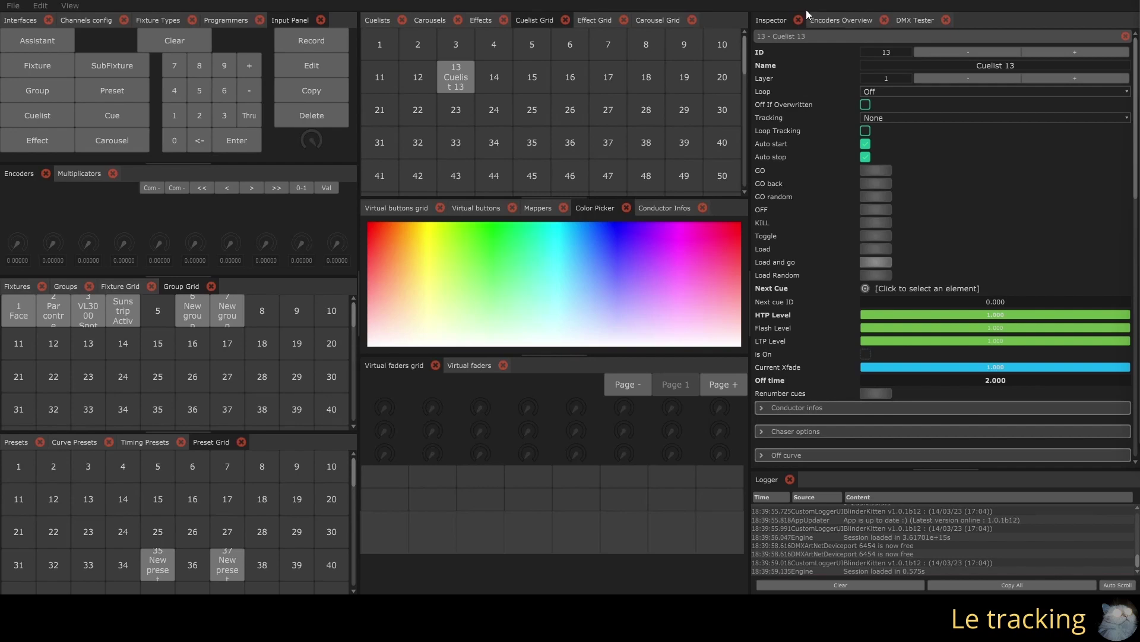
# Step: Set the tracking of cuelist 13 to Call order and launch its Strips cue with Load and go
pyautogui.click(897, 117)
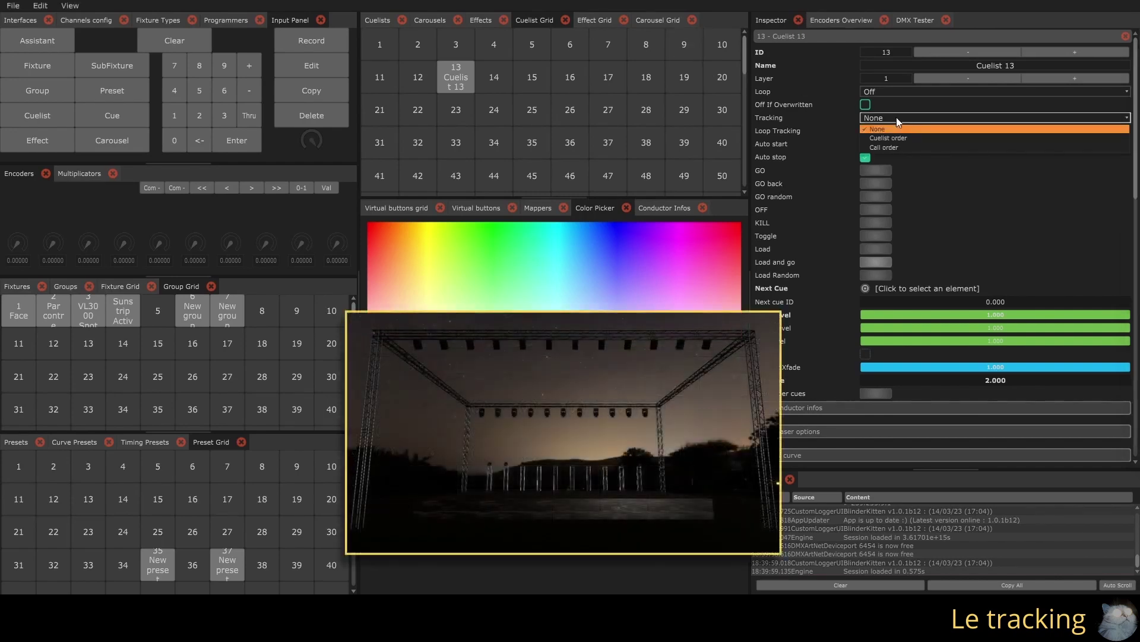
pyautogui.click(894, 148)
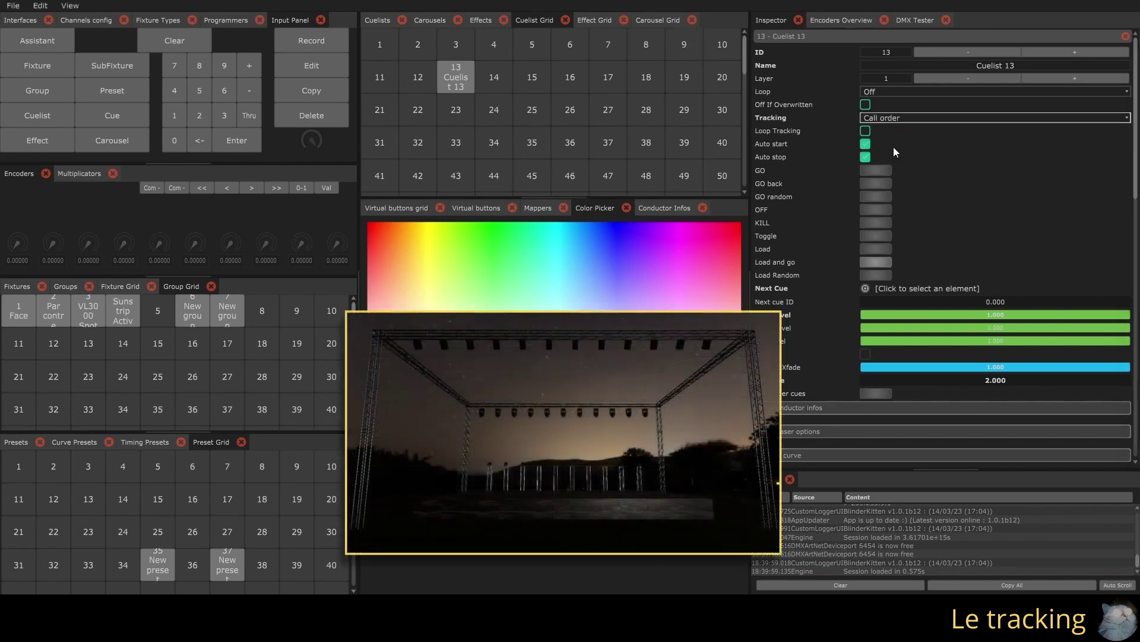
pyautogui.click(869, 271)
pyautogui.click(568, 128)
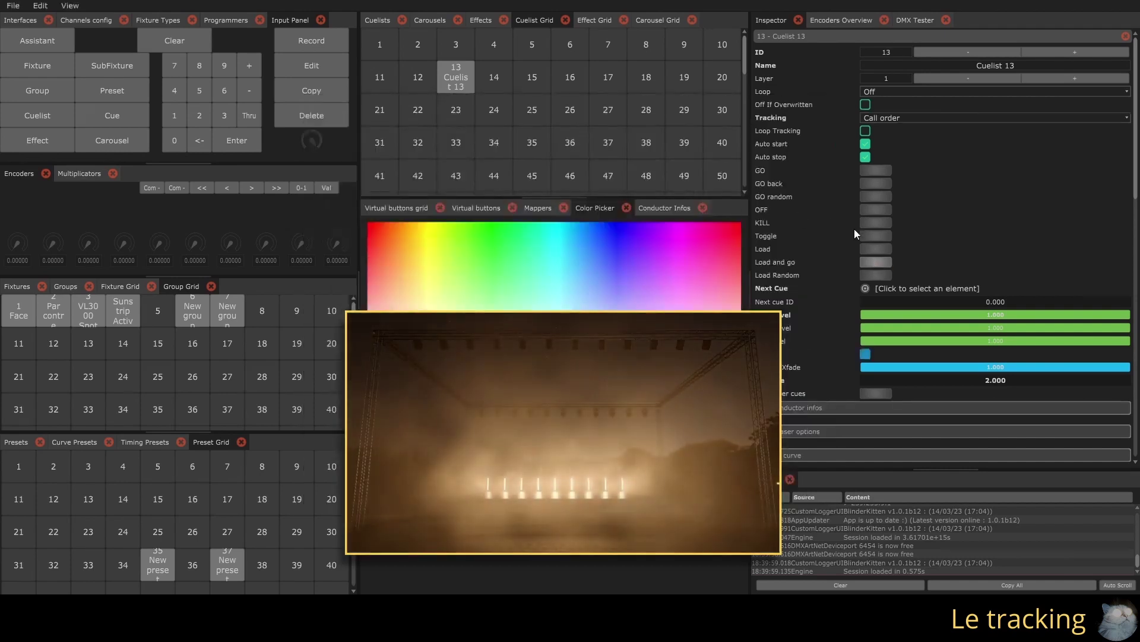
# Step: Launch the Pars cue of cuelist 13 with Load and go, and switch the cuelist off
pyautogui.click(875, 262)
pyautogui.click(460, 128)
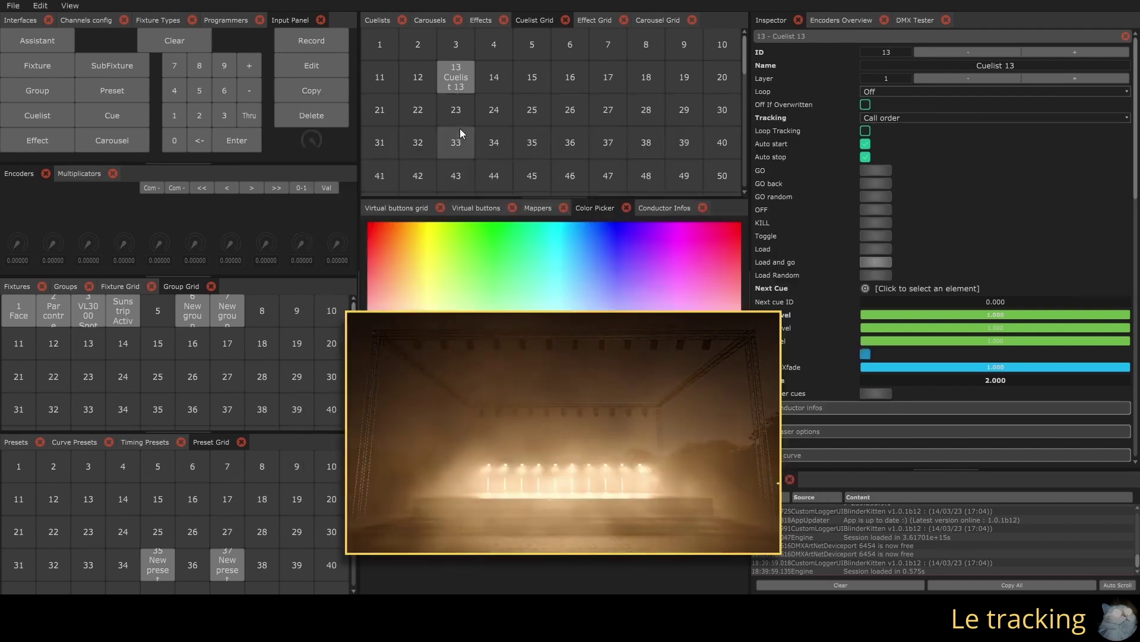
pyautogui.click(881, 209)
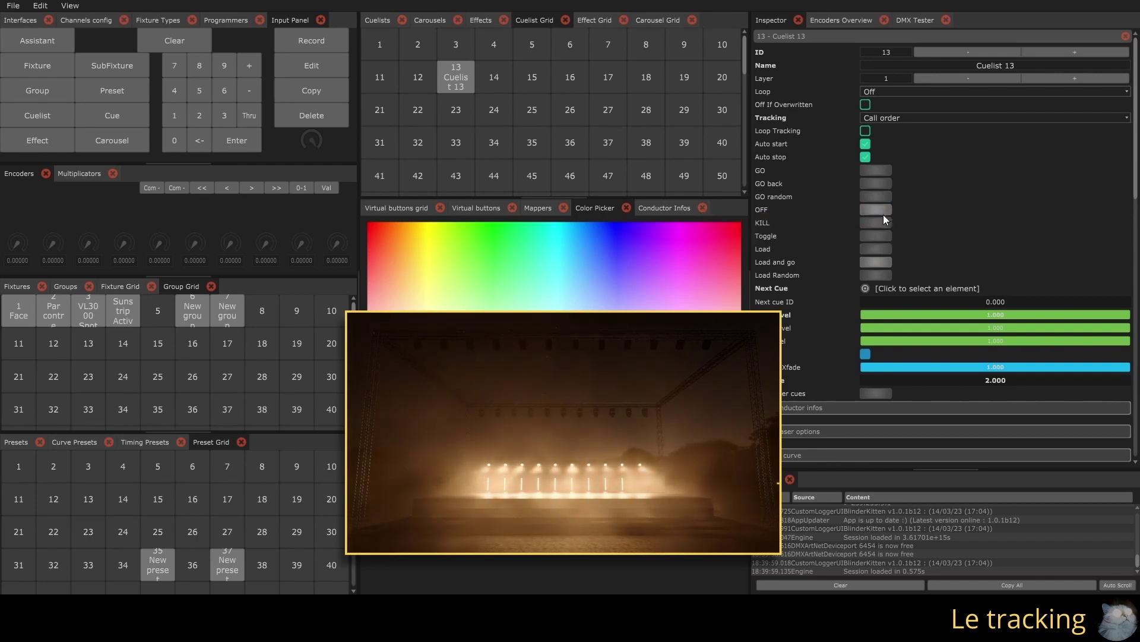
# Step: Set the tracking of cuelist 13 to Cuelist order and run its Strips cue with Load and go, switching the cuelist off to finish
pyautogui.click(894, 120)
pyautogui.click(892, 139)
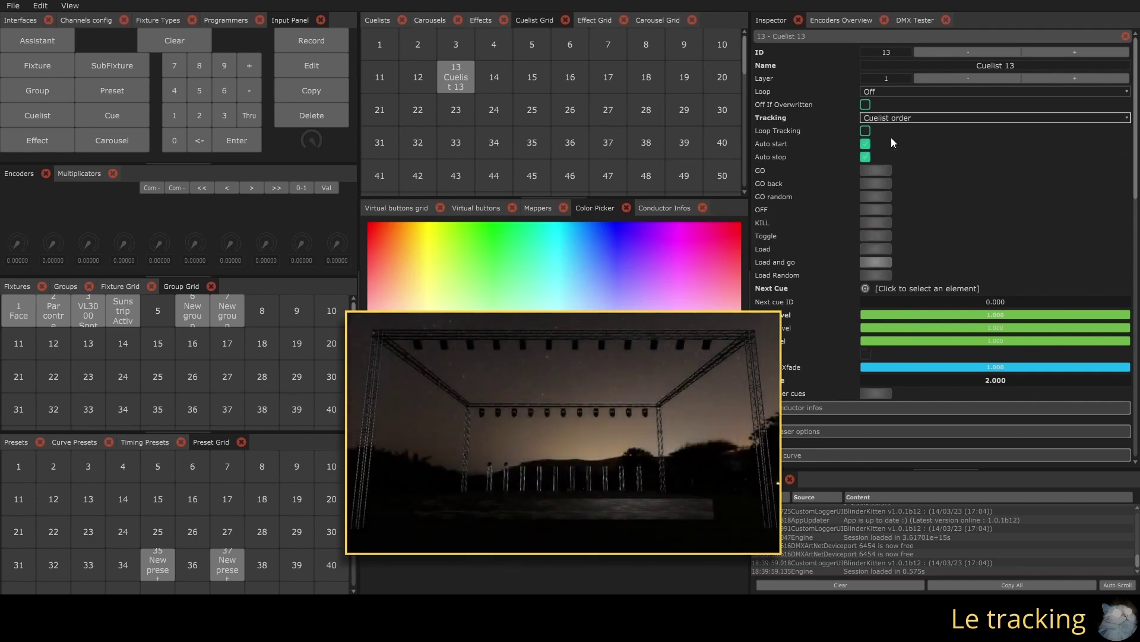
pyautogui.click(867, 262)
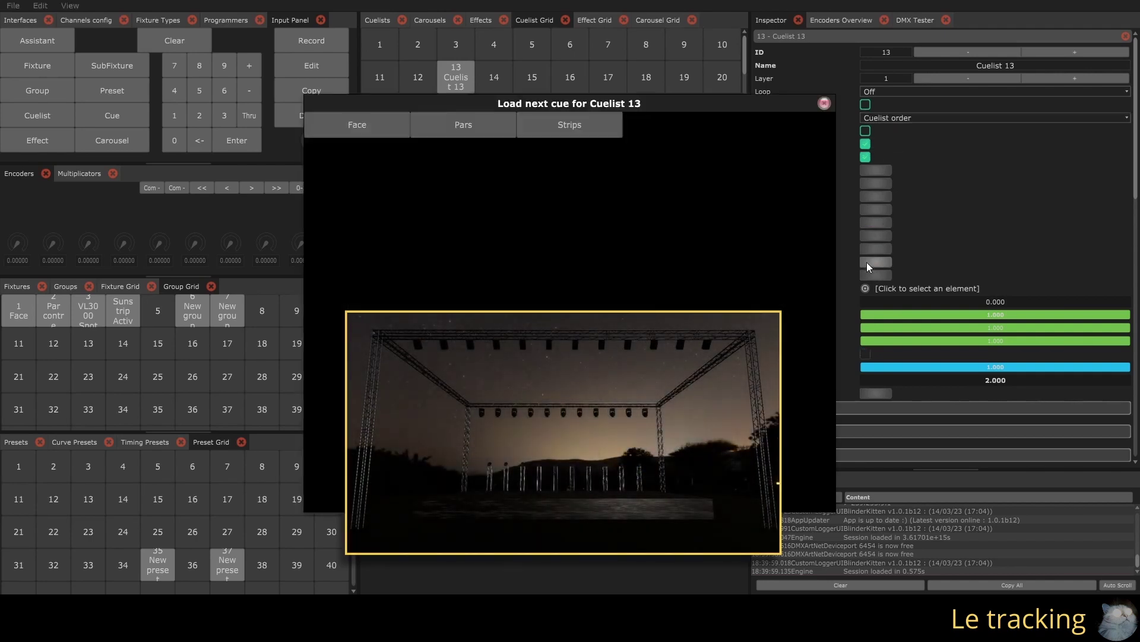
pyautogui.click(541, 133)
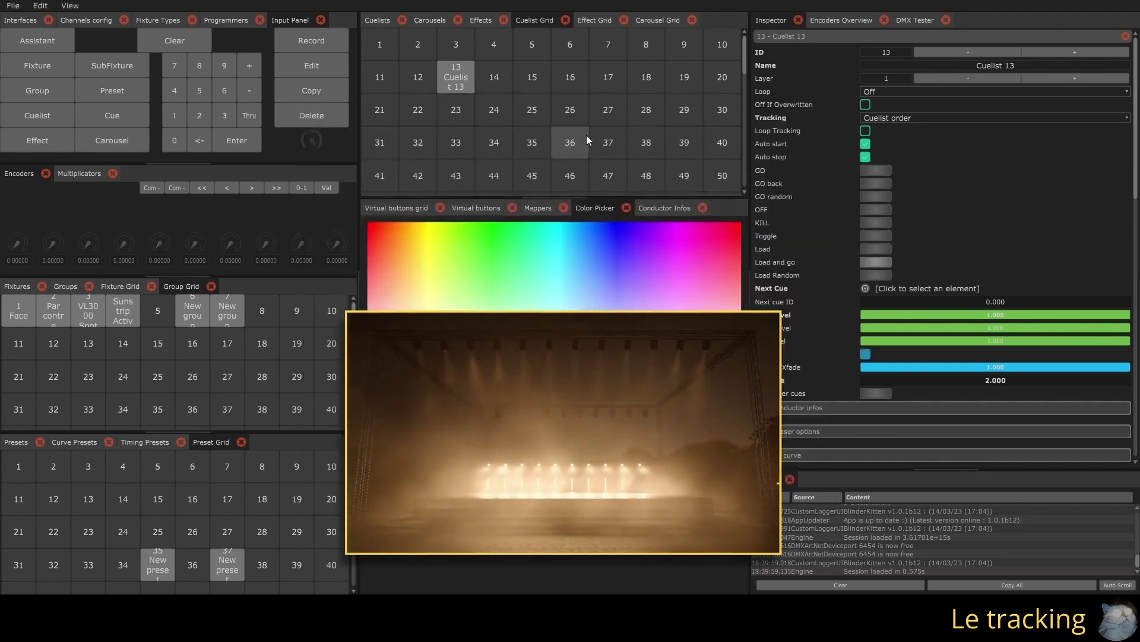
pyautogui.click(884, 209)
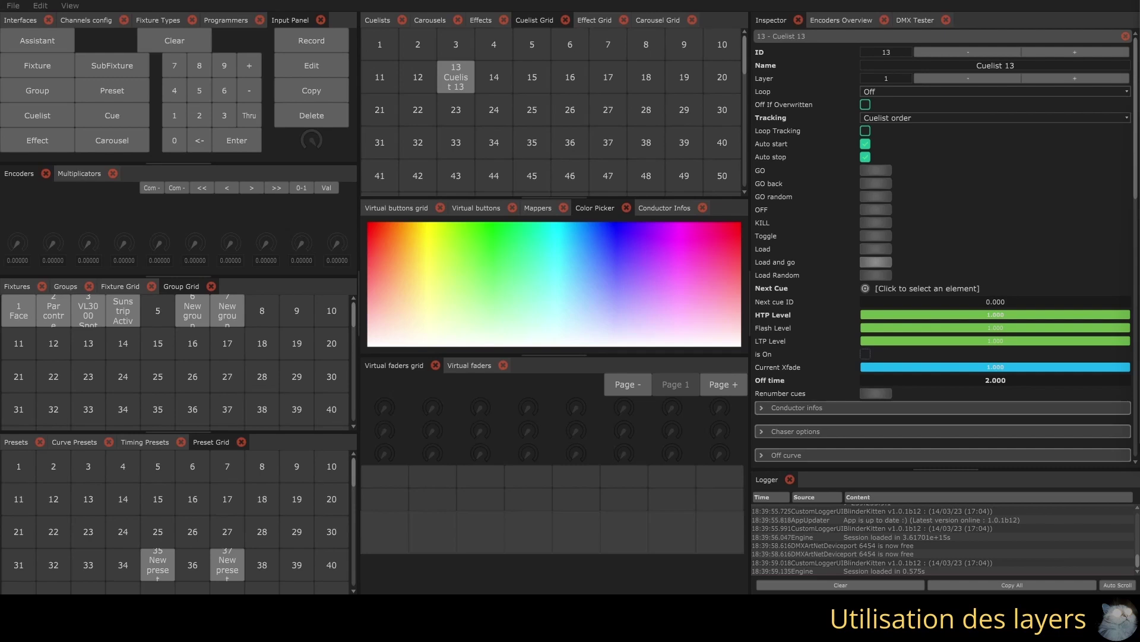
# Step: Raise the layer of cuelist 13 by one and lower it back to 1
pyautogui.click(1074, 80)
pyautogui.click(967, 78)
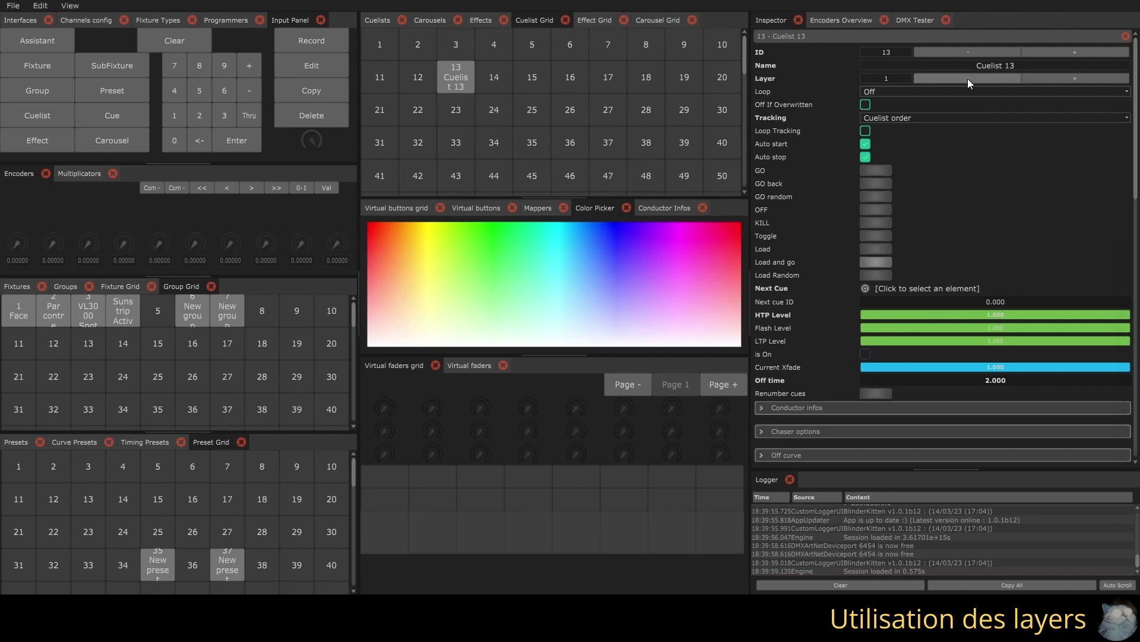